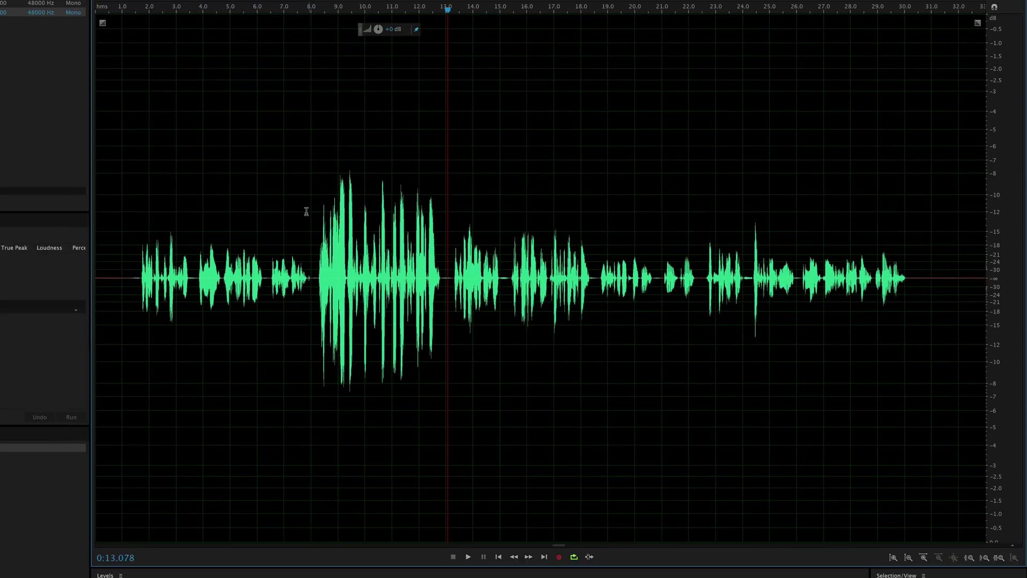
Select the loud 8–13 s passage, lower it about 8 dB, compare, then undo the reduction
drag(311, 210, 451, 213)
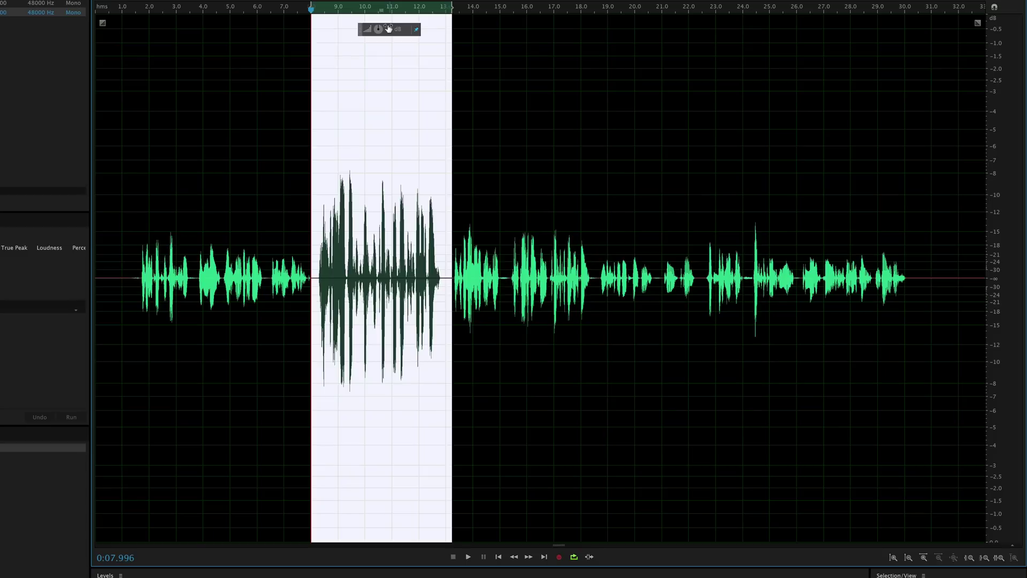
drag(389, 28, 396, 44)
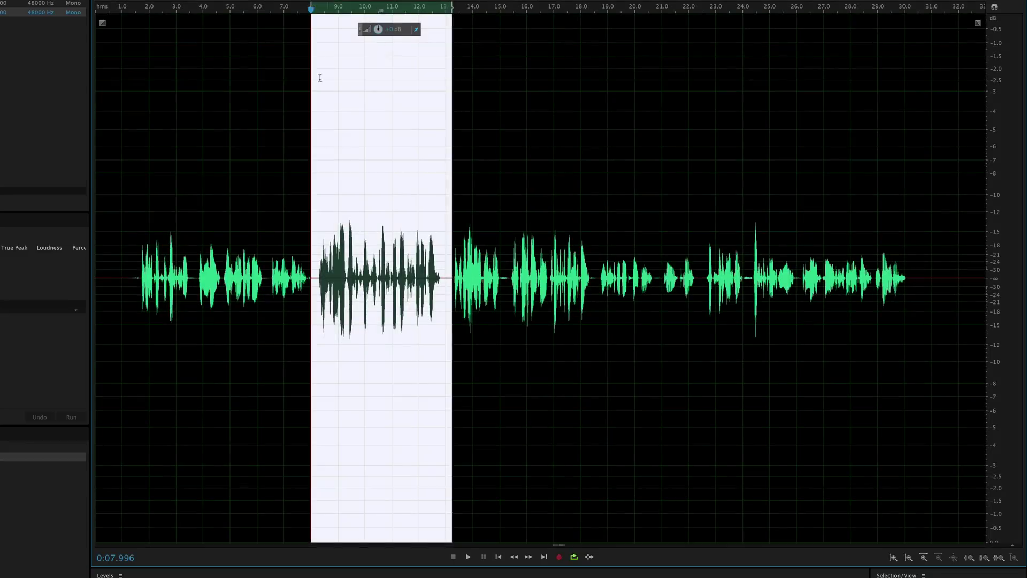
click(315, 156)
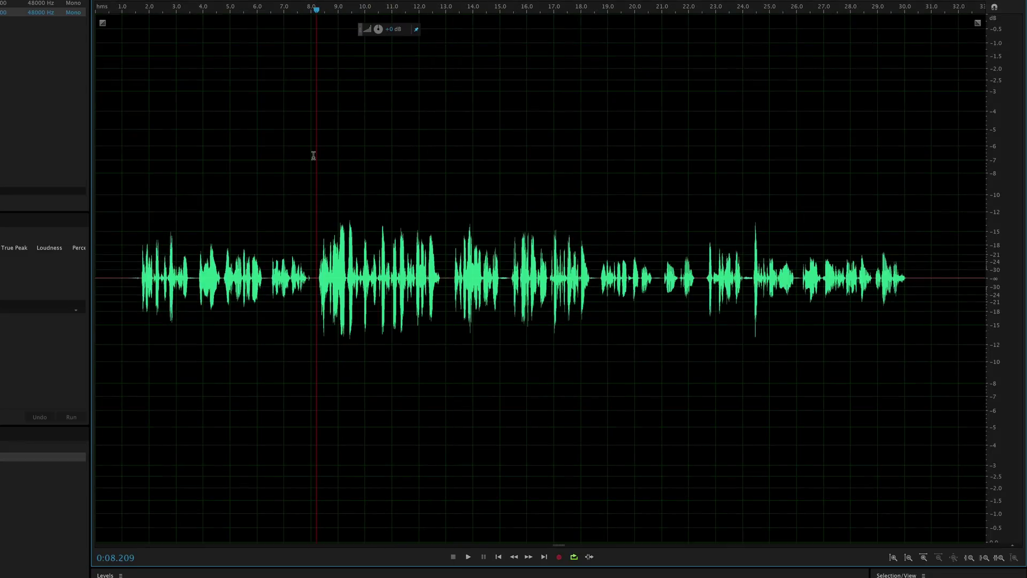
key(ctrl+z)
Zoom the waveform in around 9.15 s until individual sample dots are visible
click(341, 162)
scroll(344, 164, up, 1)
scroll(344, 163, up, 10)
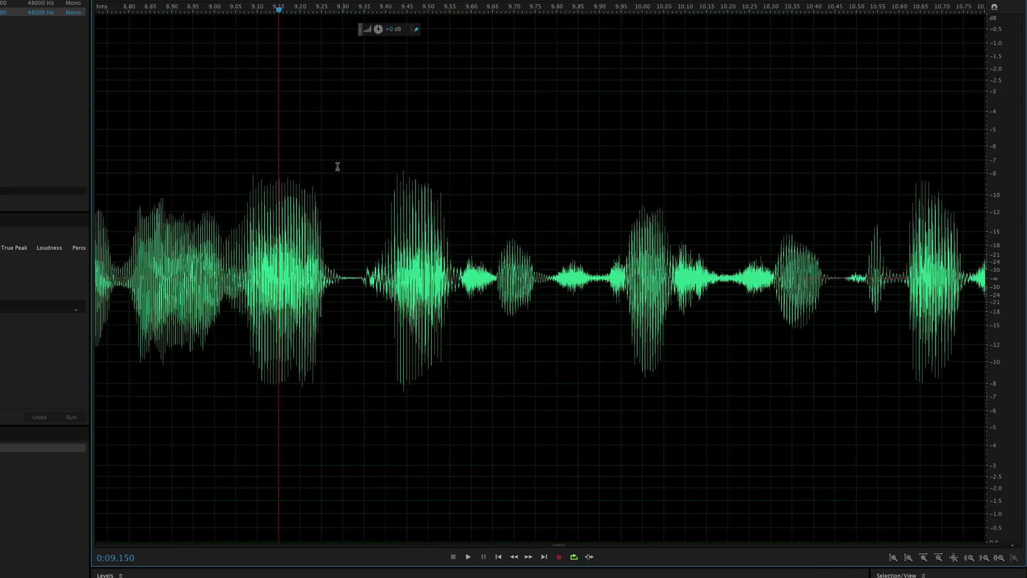
scroll(155, 148, up, 10)
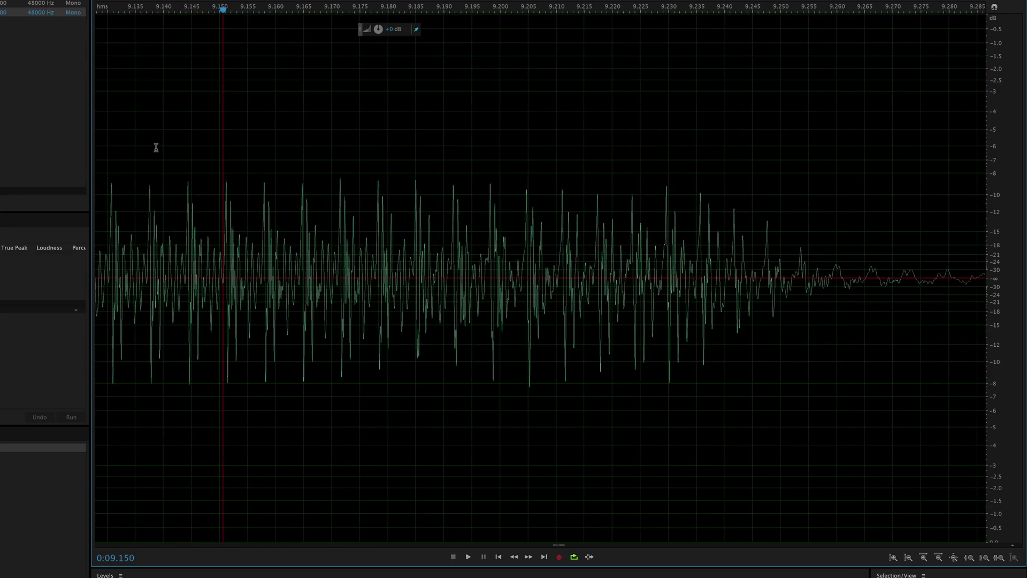
scroll(384, 152, up, 10)
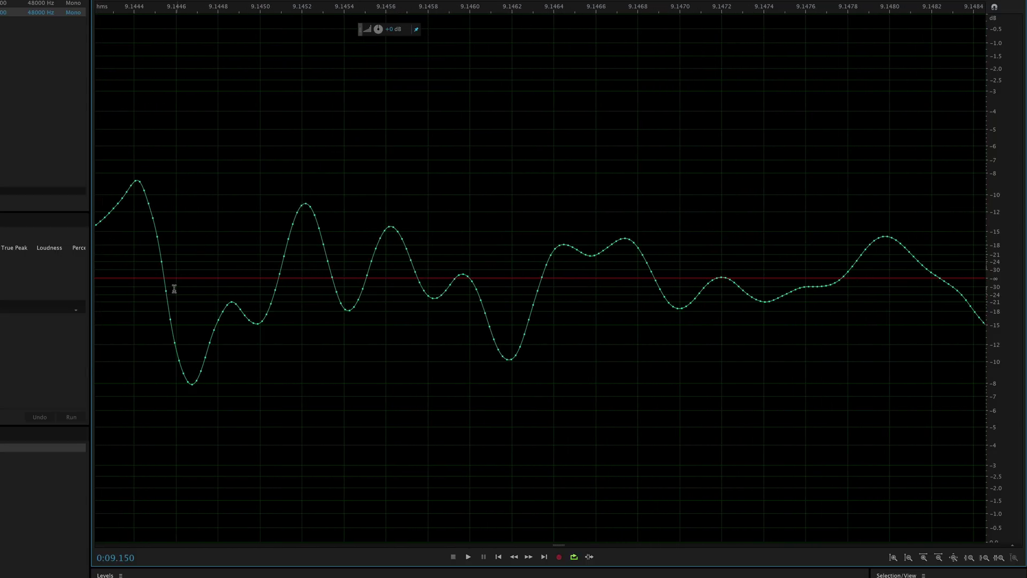
scroll(109, 166, up, 5)
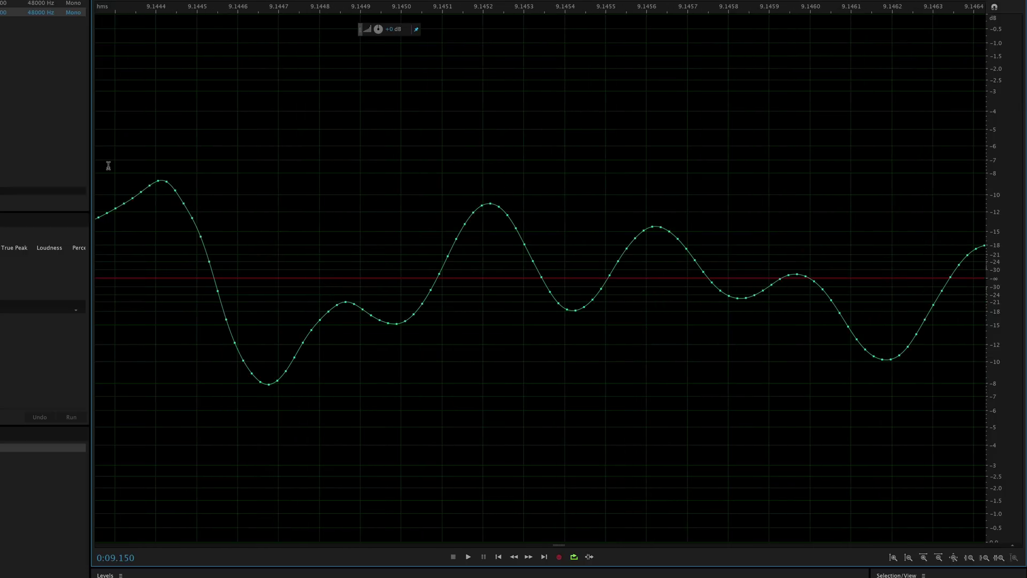
Select the visible samples, try an -8.1 dB HUD gain cut, then undo it
drag(124, 156, 1002, 186)
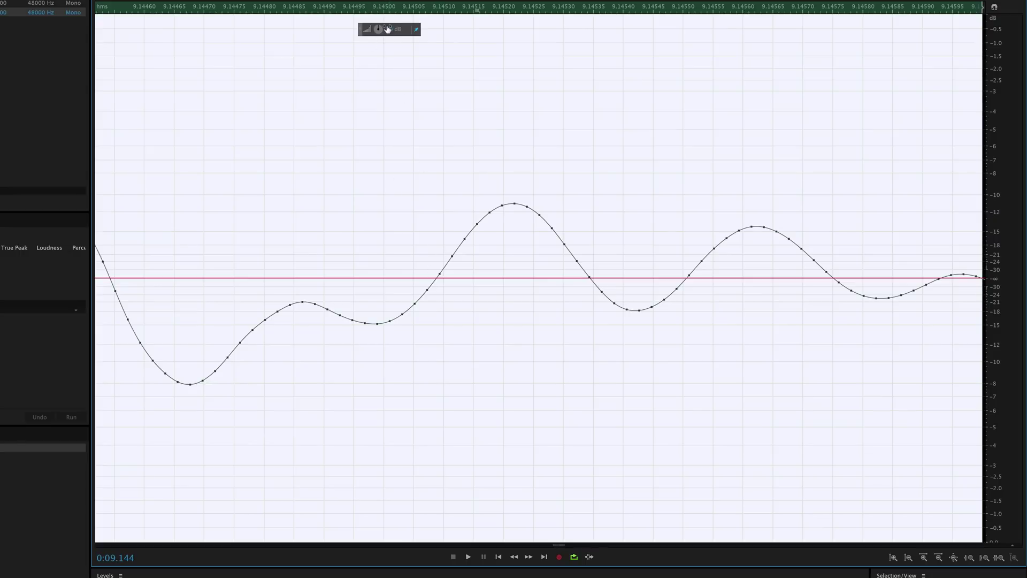
drag(388, 29, 418, 287)
key(ctrl+z)
Zoom out to the full clip, set the playhead near 8.25 s, and reach Effects > Amplitude and Compression
key(backslash)
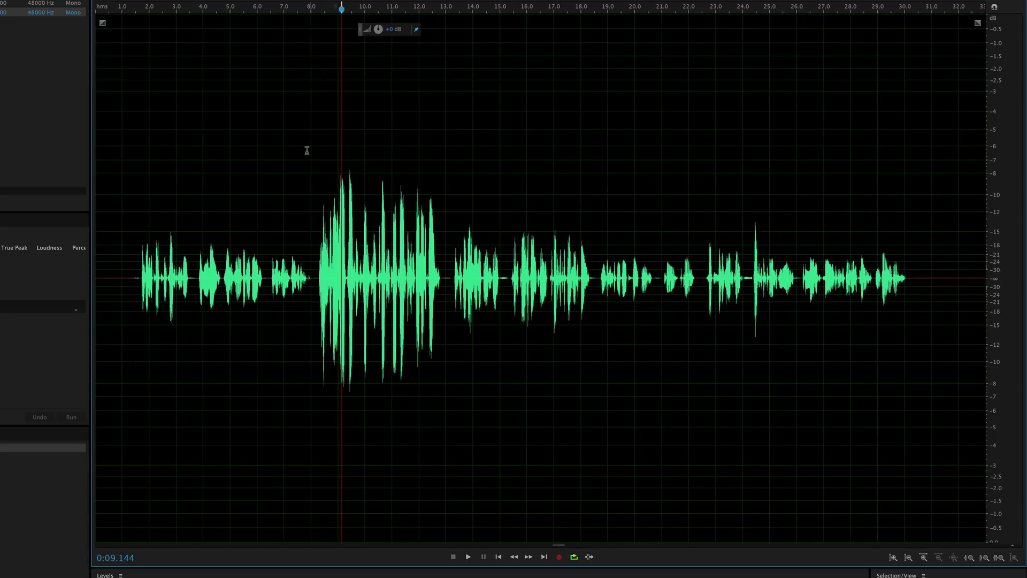
click(316, 150)
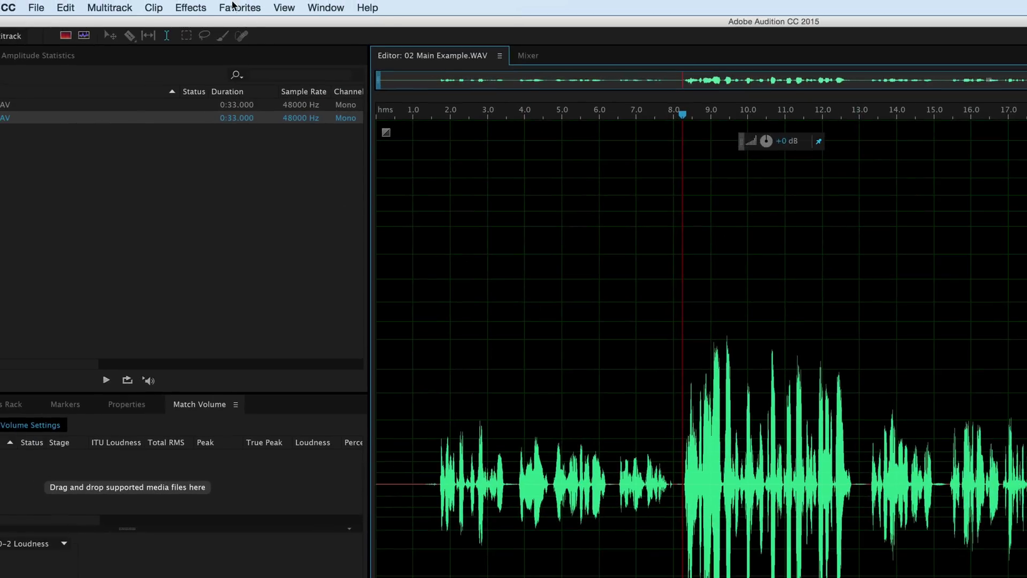
click(186, 7)
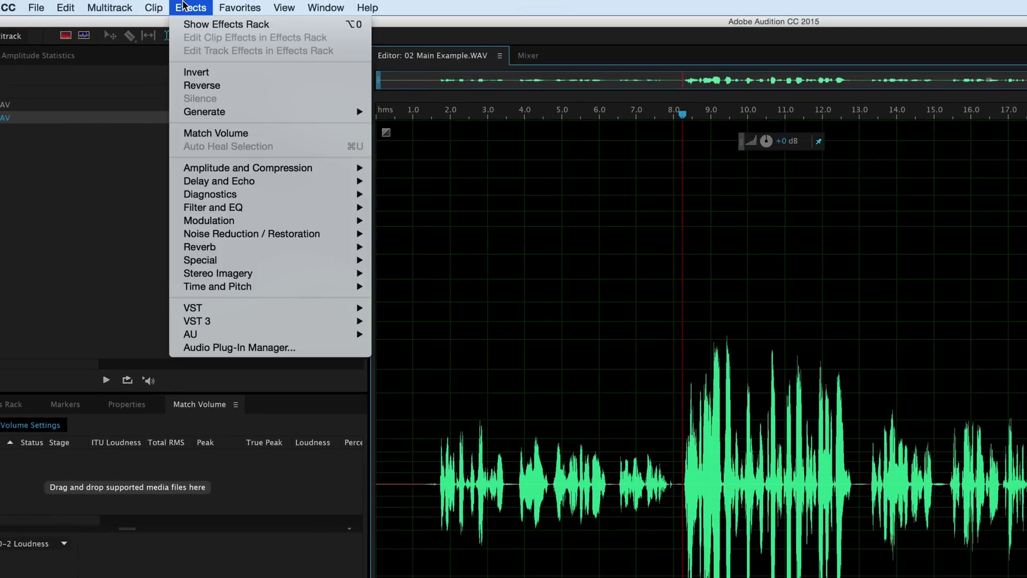
mouse_move(231, 170)
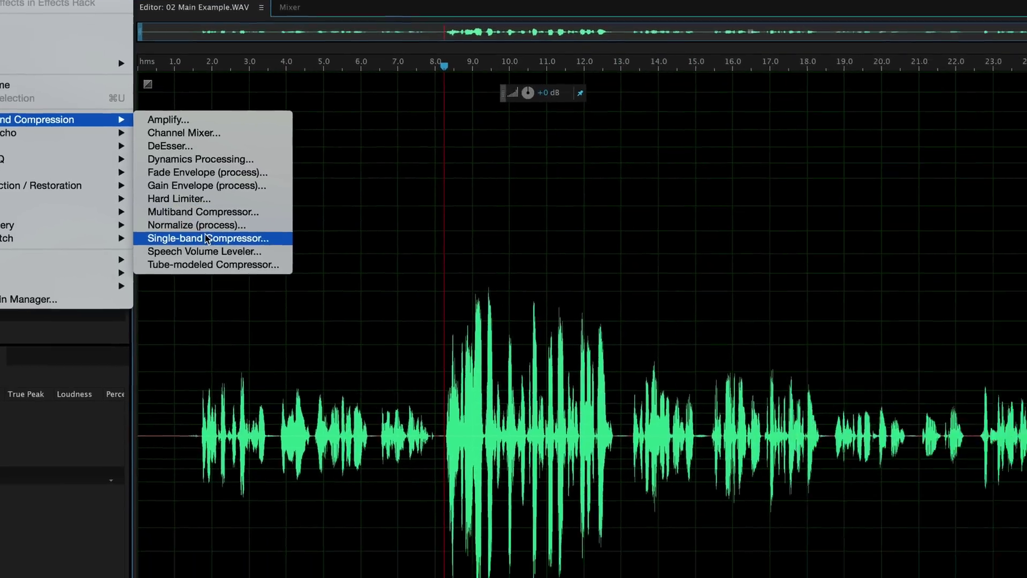
Open the Single-band Compressor and move its window around to uncover the waveform
click(205, 237)
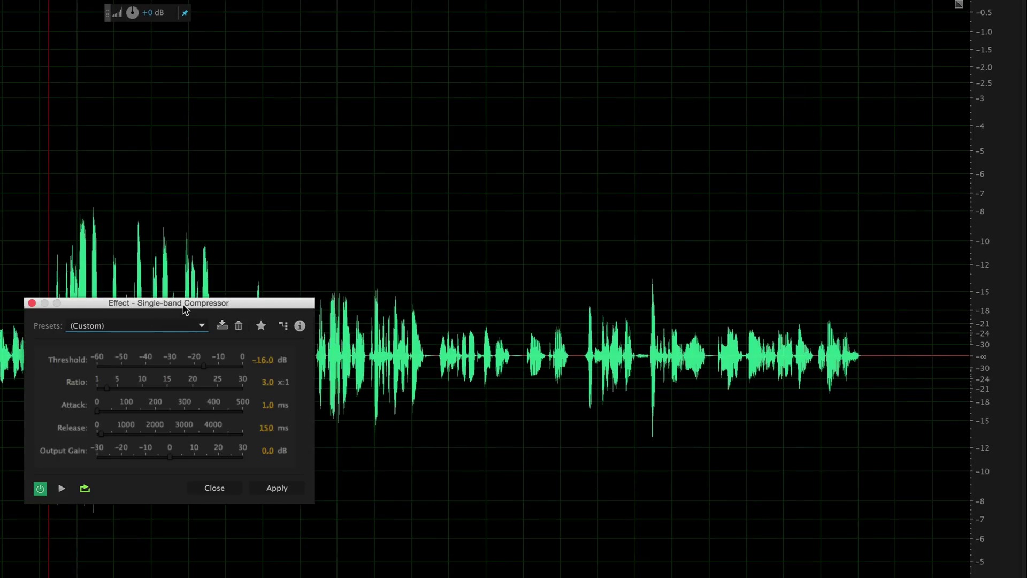
mouse_move(183, 304)
mouse_down()
mouse_move(180, 279)
mouse_move(178, 308)
mouse_up()
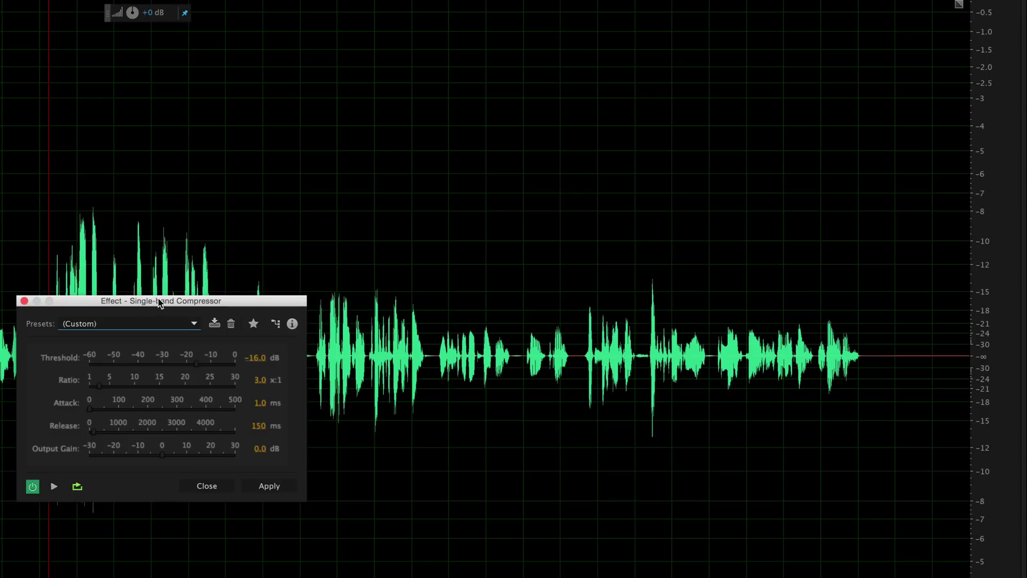
drag(159, 302, 524, 68)
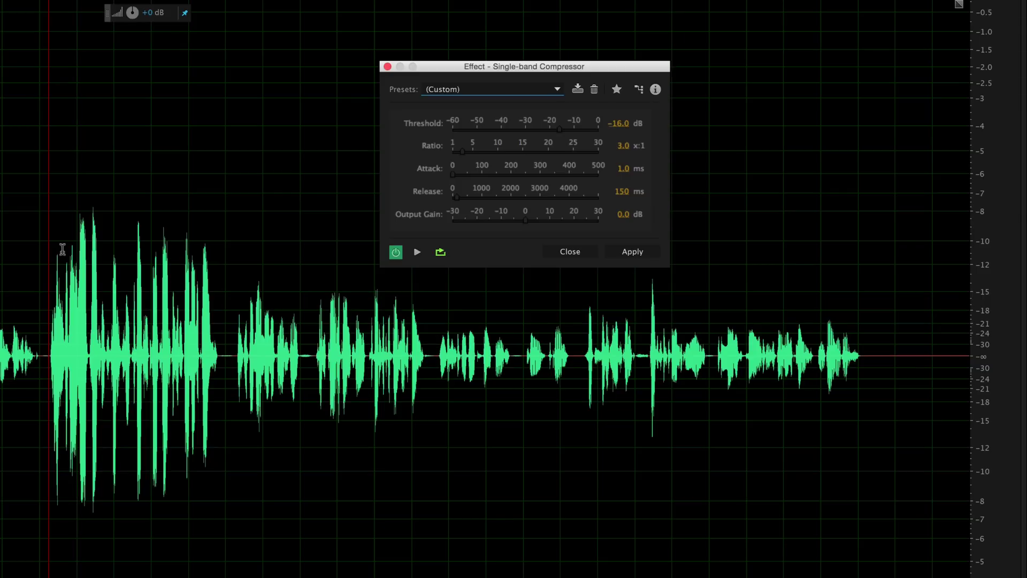
drag(542, 68, 149, 305)
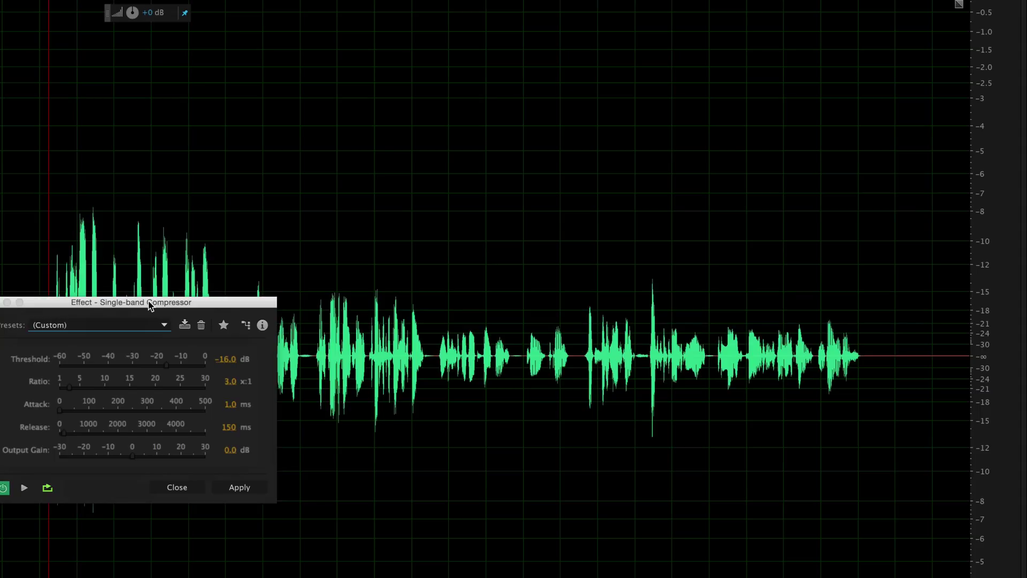
drag(149, 303, 615, 62)
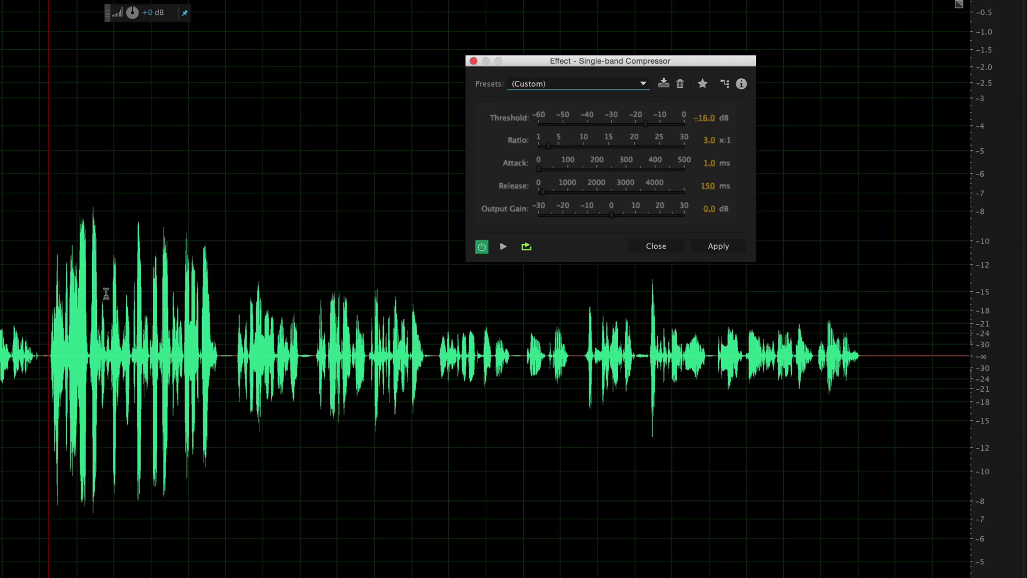
drag(629, 65, 514, 112)
Close the compressor unapplied, queue 02 Main Example.WAV in Match Volume, and check the Window menu
click(359, 108)
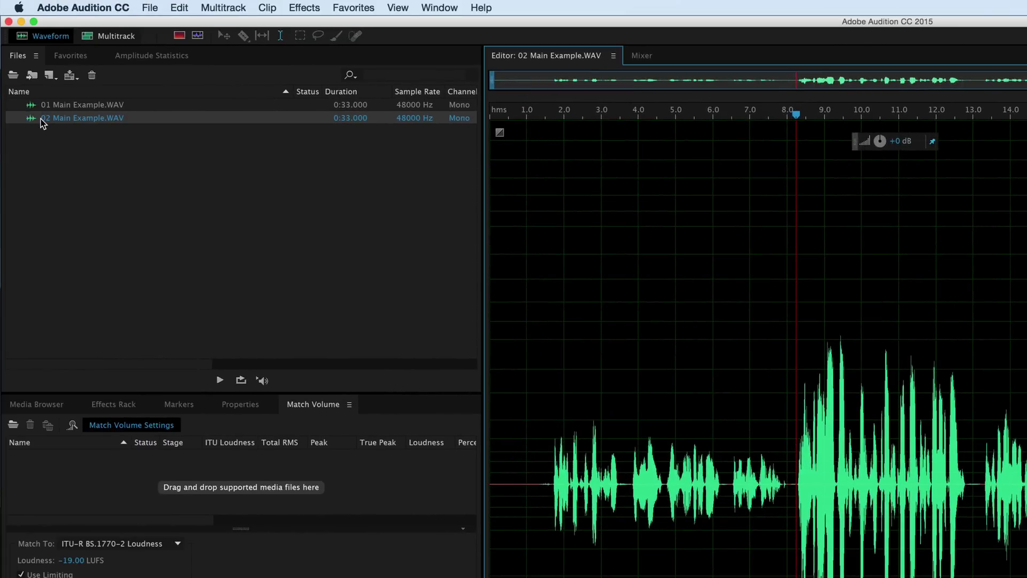
drag(43, 122, 110, 490)
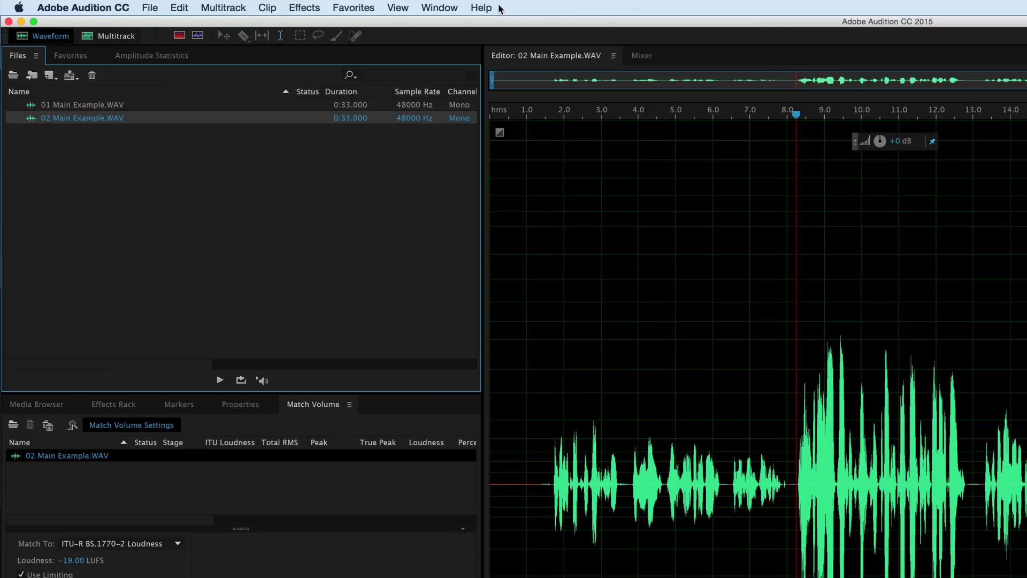
click(441, 9)
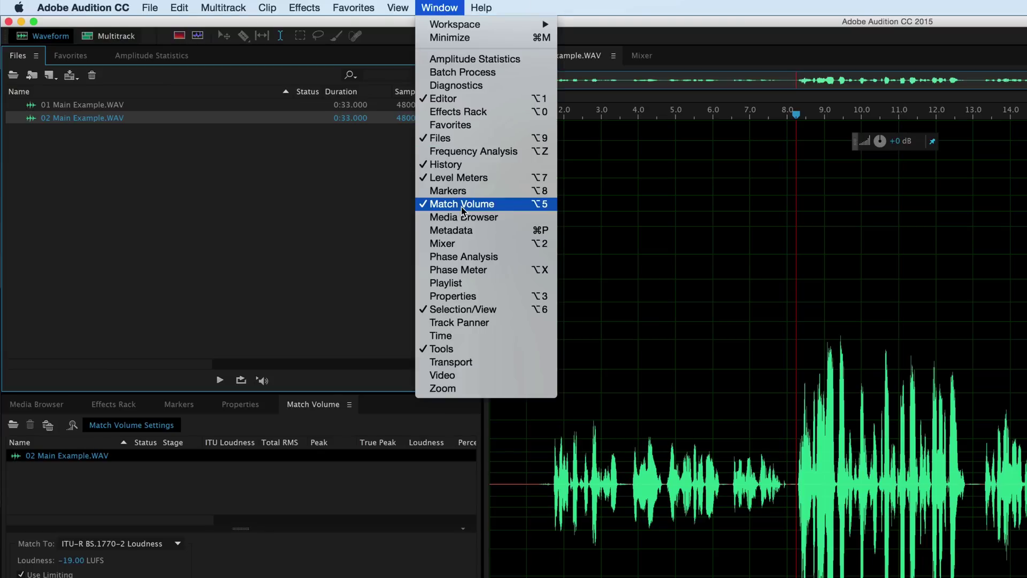
click(171, 458)
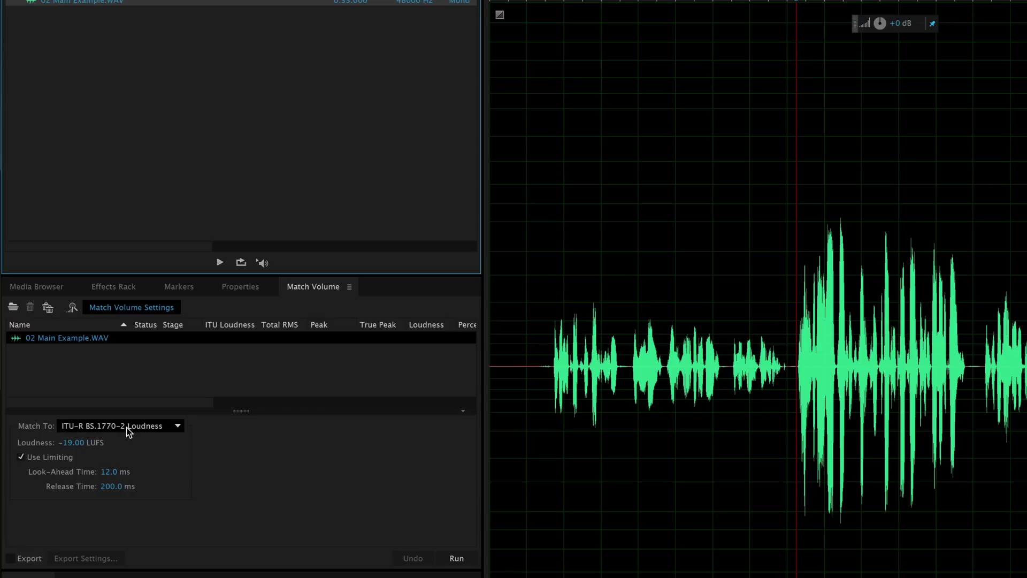
Keep ITU-R BS.1770-2 Loudness as the Match To standard and reposition the playhead
click(177, 427)
click(245, 445)
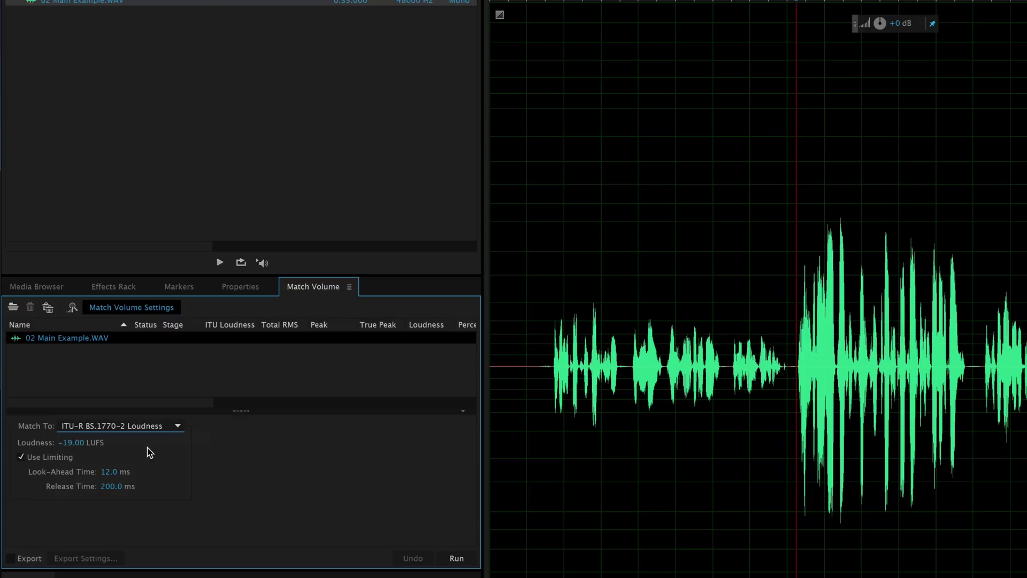
click(791, 301)
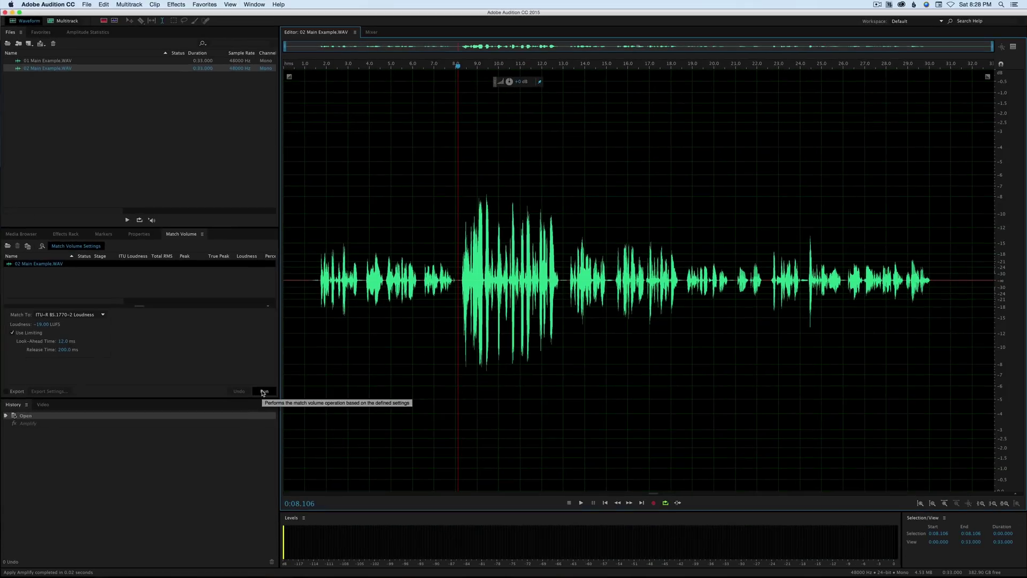
Run Match Volume to -19 LUFS, then select 13.145–18.755 s and deselect near 18.9 s
click(453, 559)
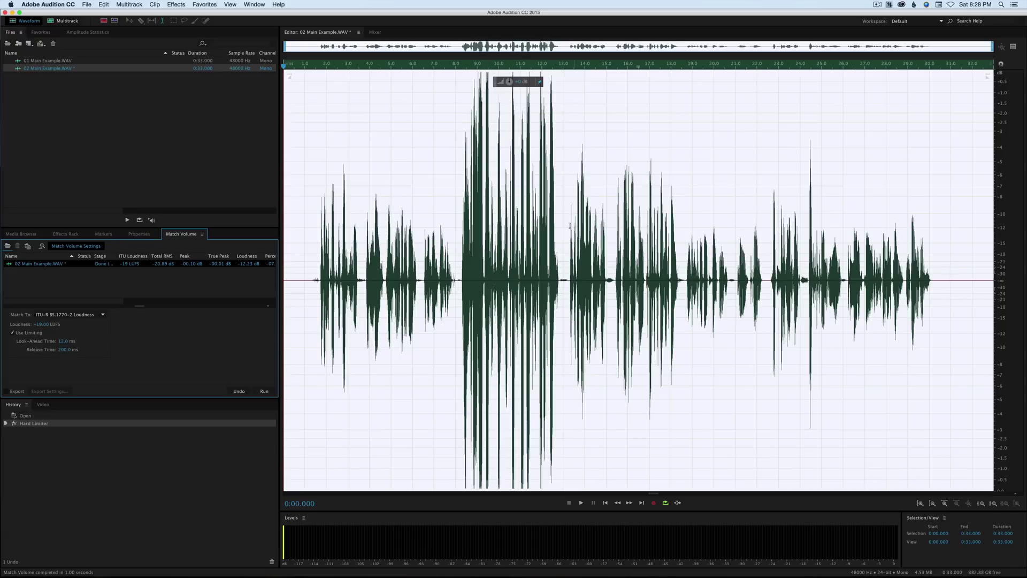
drag(567, 229, 763, 223)
click(691, 223)
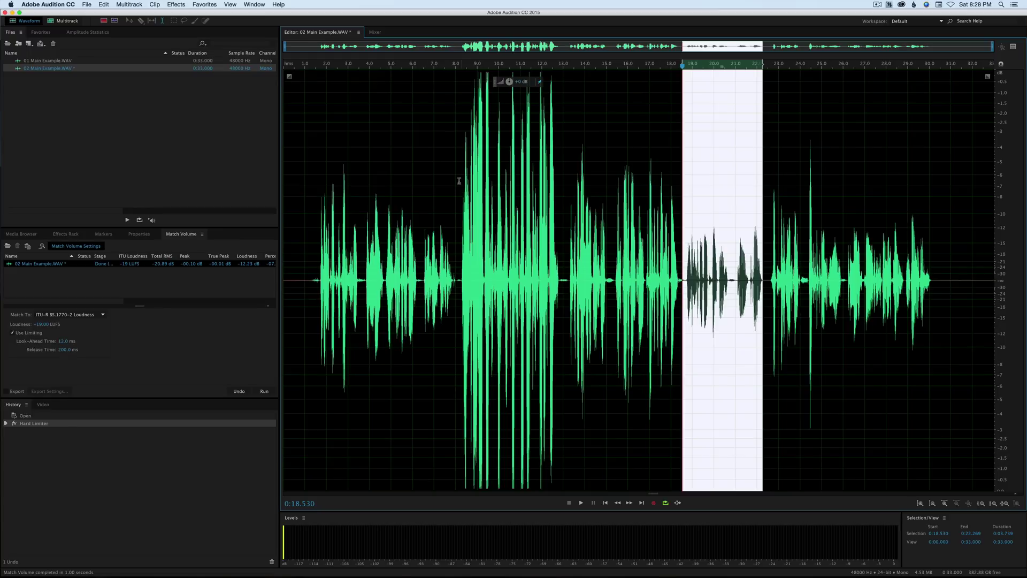
Undo the loudness match, then raise the 18.6–22.3 s passage by 5.7 dB
key(super+z)
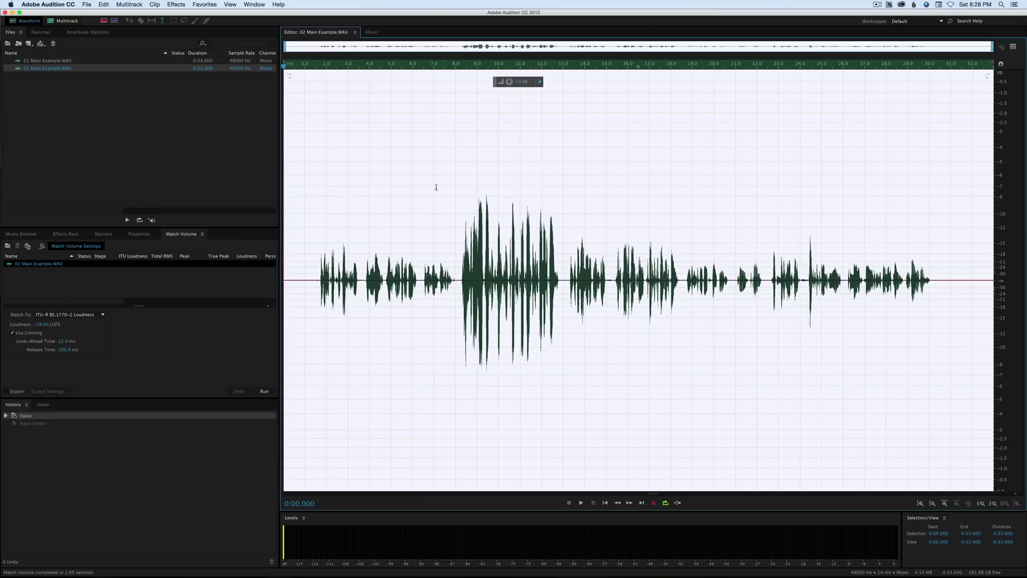
click(461, 225)
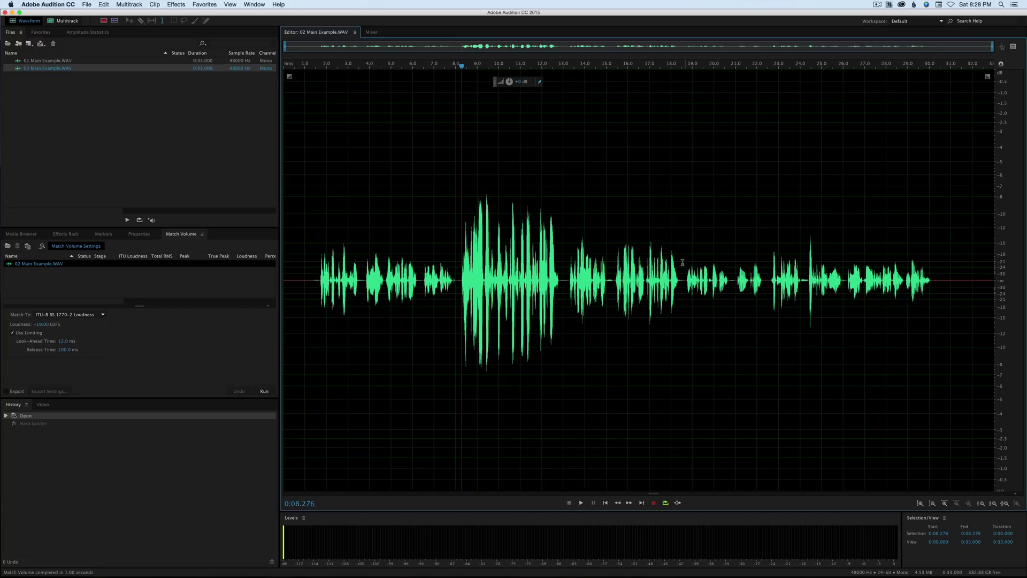
drag(684, 262, 765, 257)
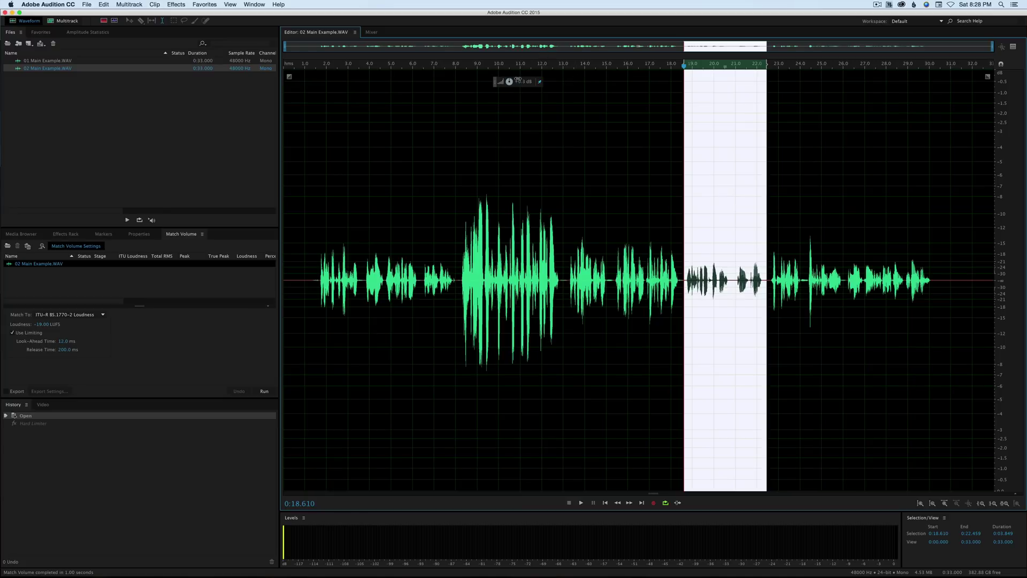
drag(518, 79, 519, 71)
click(637, 224)
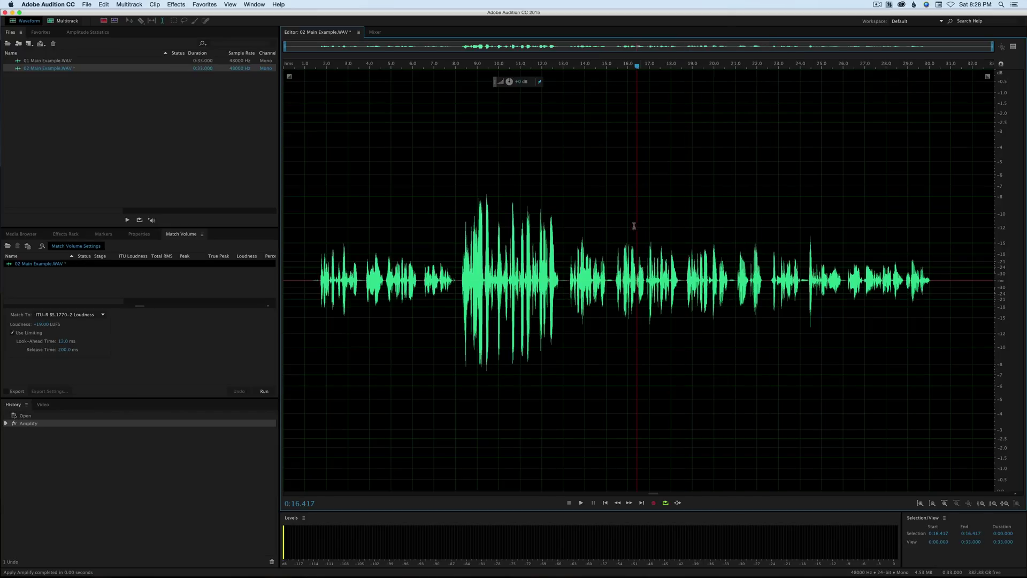
click(612, 226)
key(space)
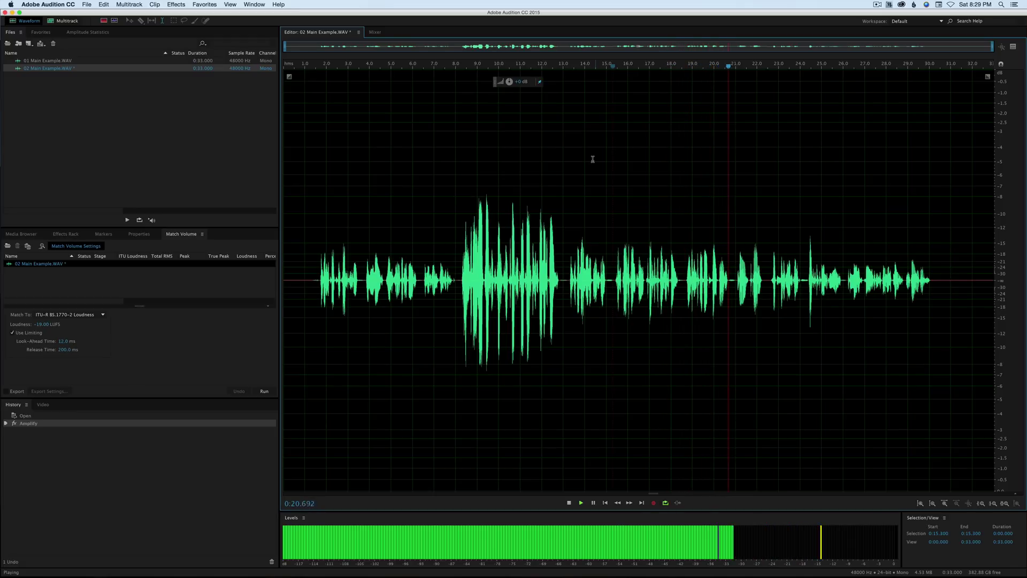
key(space)
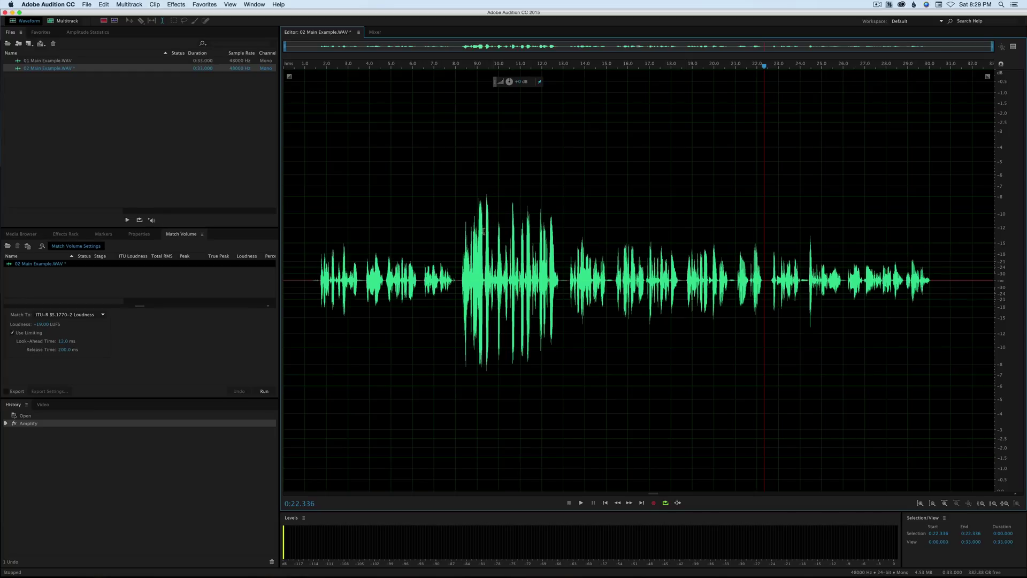
Select 8.0–13.1 s, open the Single-band Compressor, reposition it, and adjust the ratio toward 3:1
drag(456, 232, 566, 236)
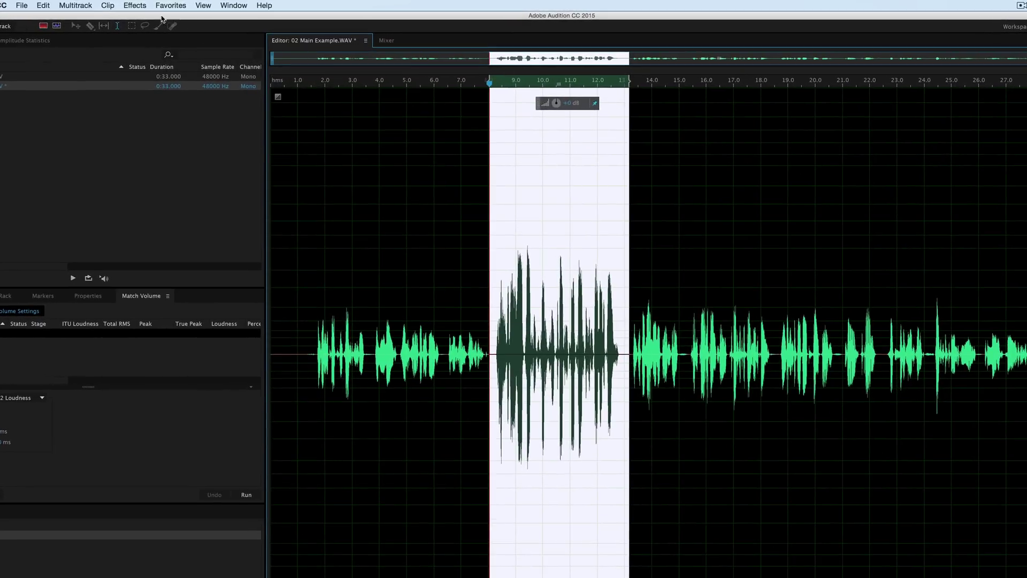
click(176, 4)
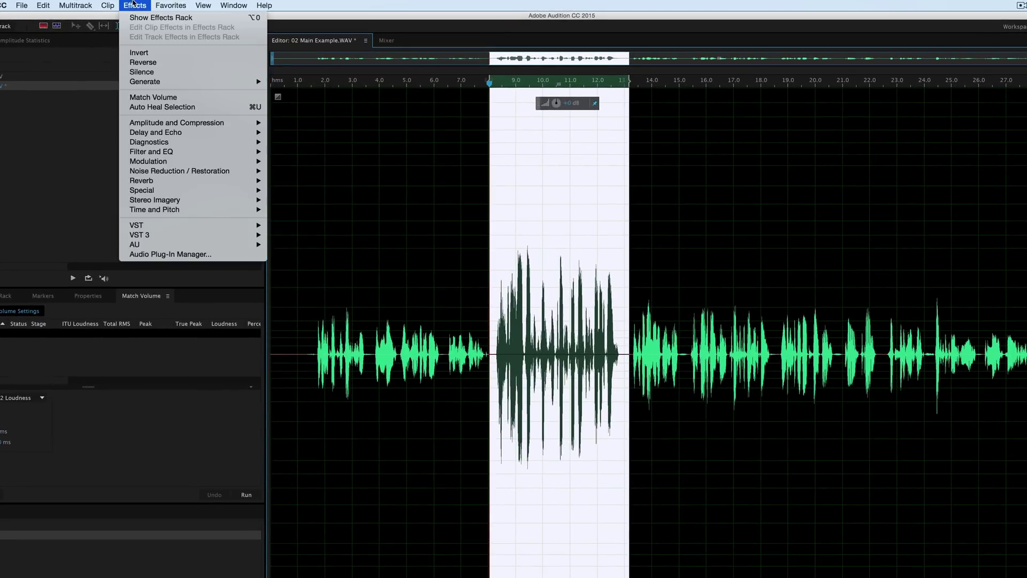
mouse_move(241, 124)
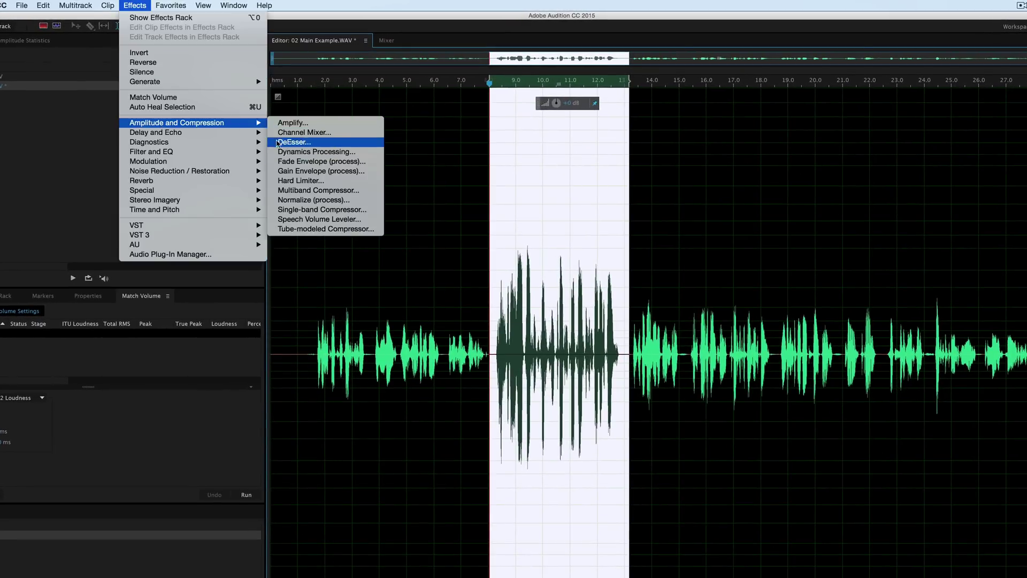
click(328, 210)
drag(815, 176, 557, 318)
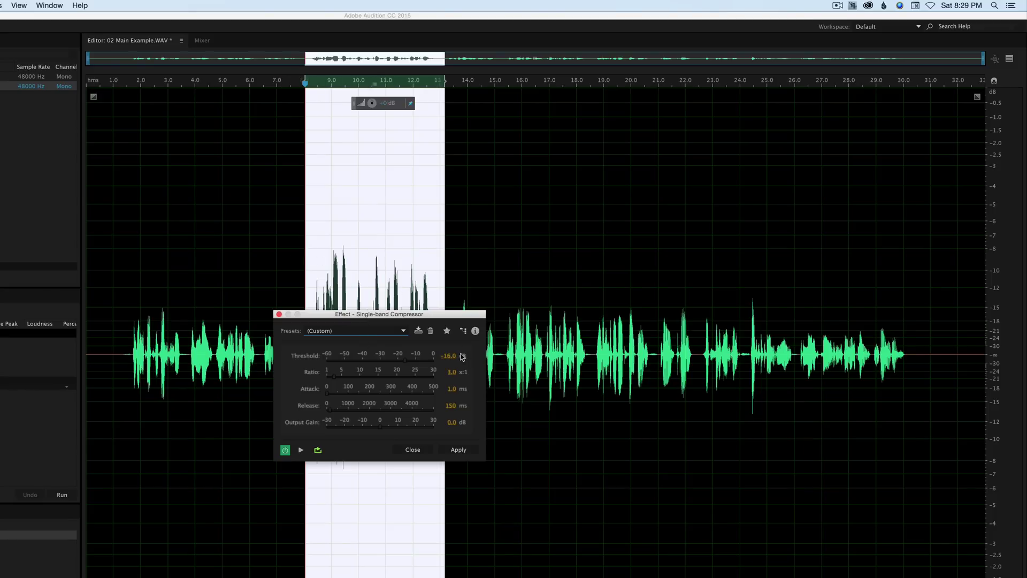
drag(453, 369, 450, 373)
click(461, 450)
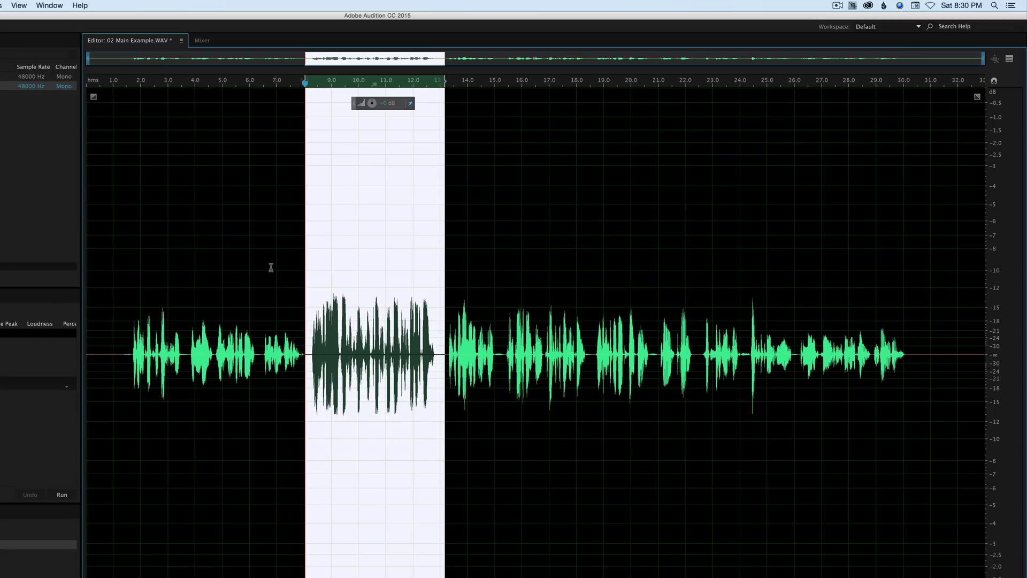
click(303, 292)
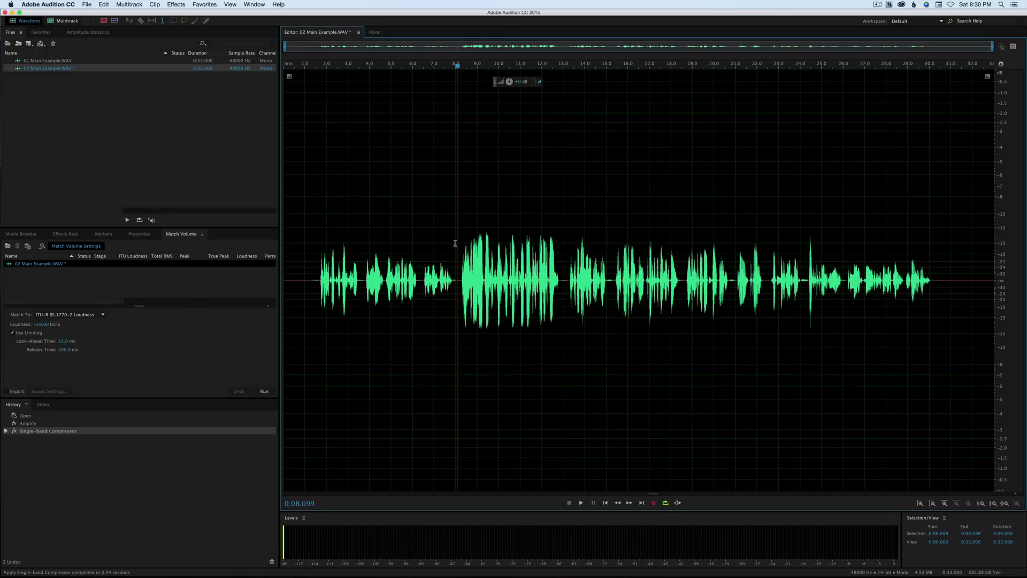
drag(456, 243, 566, 250)
click(457, 232)
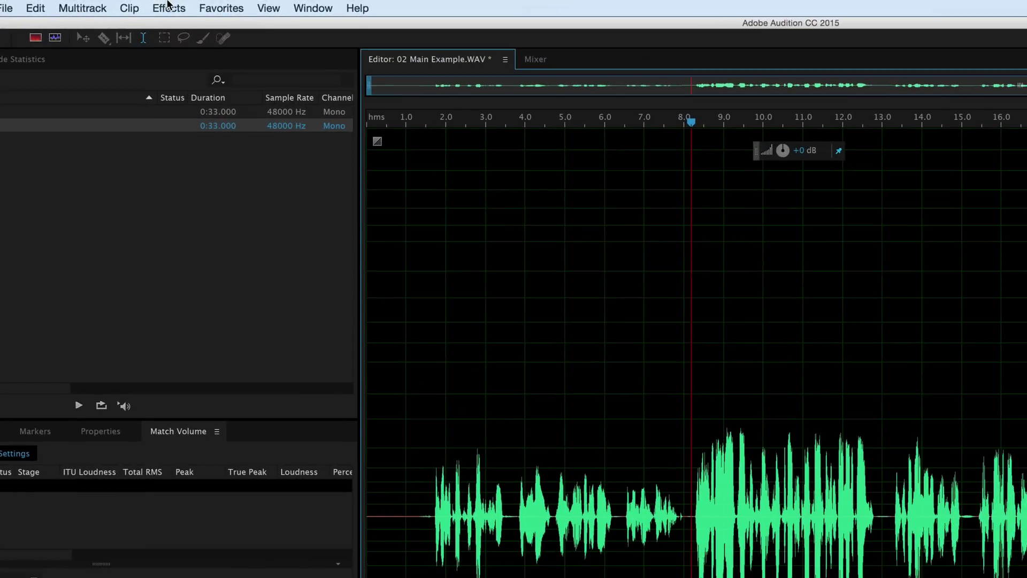
Apply the Single-band Compressor (-16 dB threshold, 3:1) to the entire unselected dialogue file
click(176, 4)
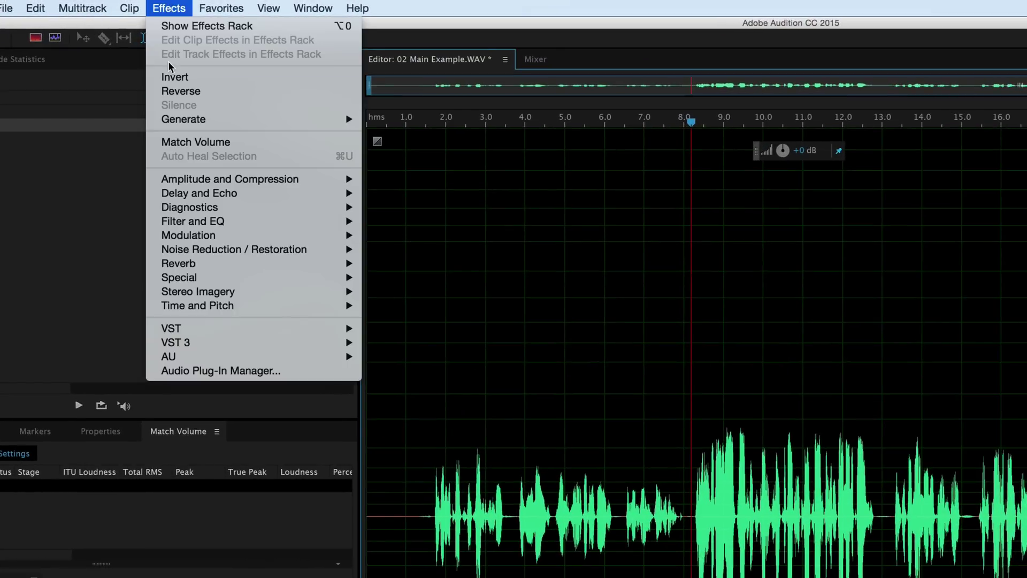
mouse_move(229, 182)
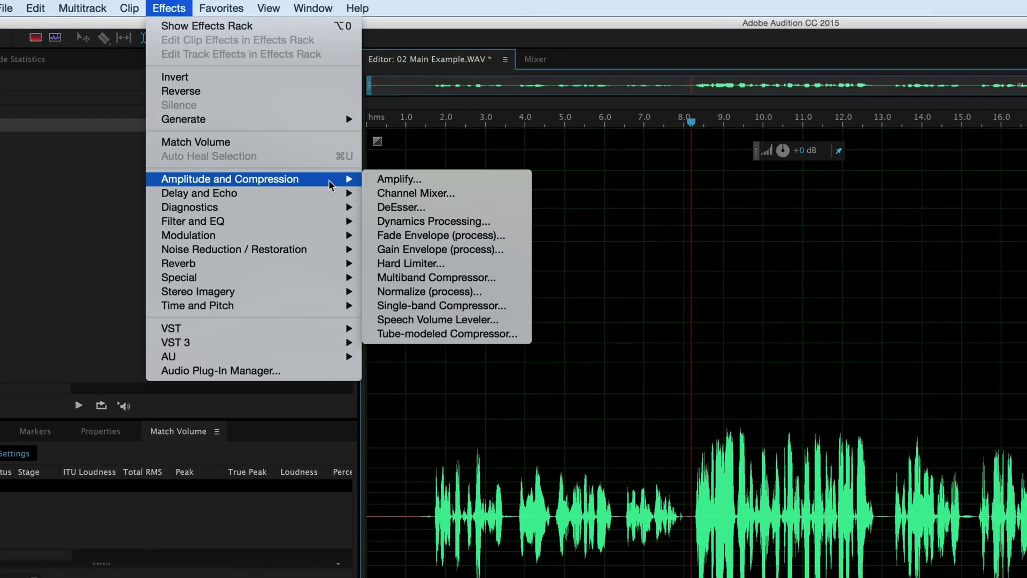
click(444, 306)
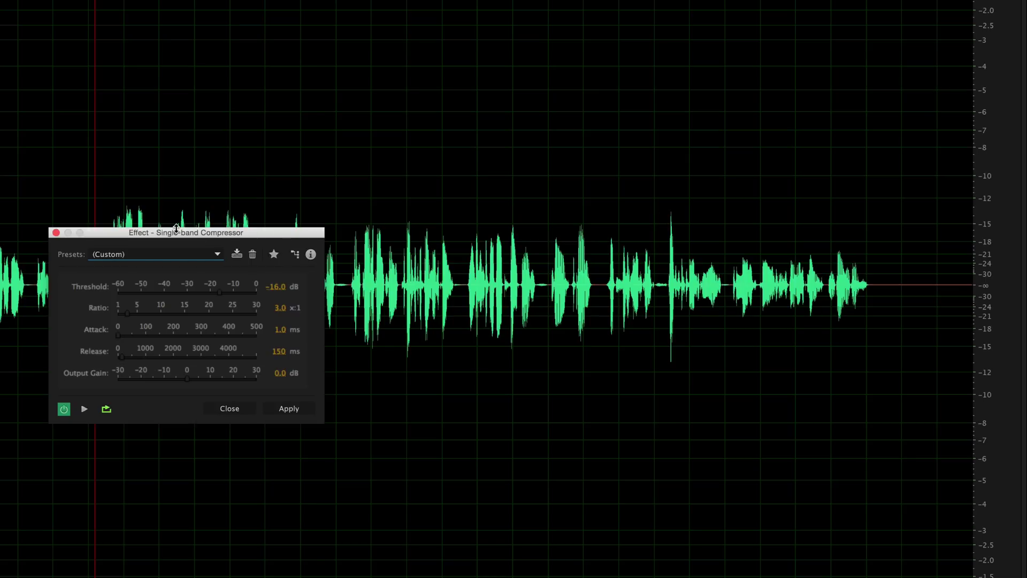
click(308, 410)
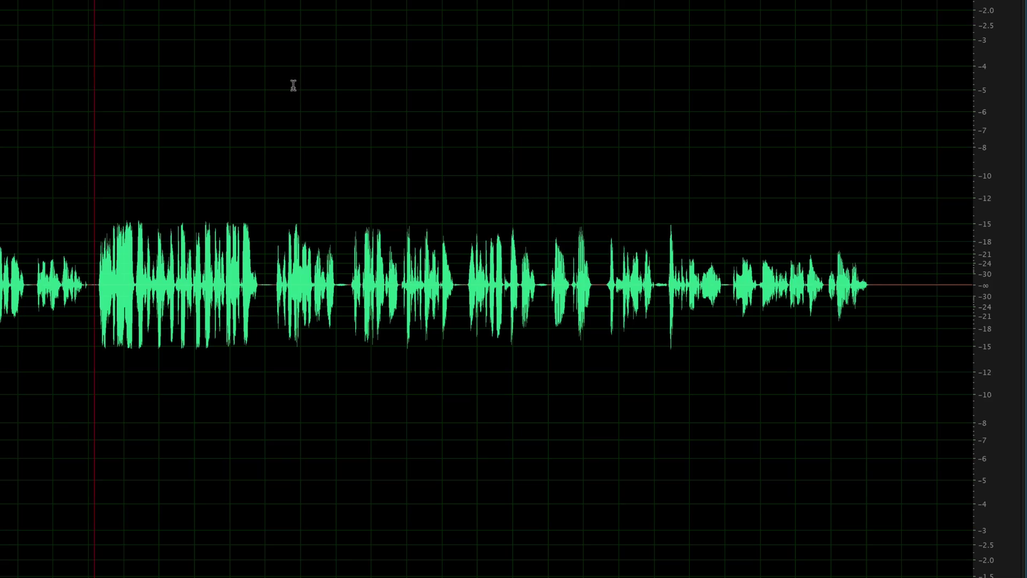
key(space)
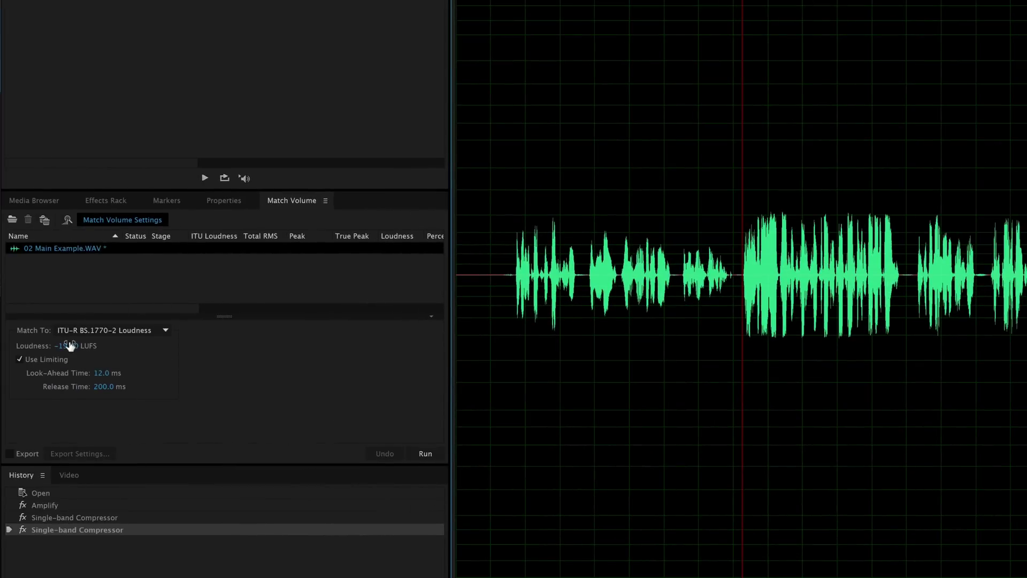
Run Match Volume to -19 LUFS, then place the playhead at 7.7 s
click(425, 454)
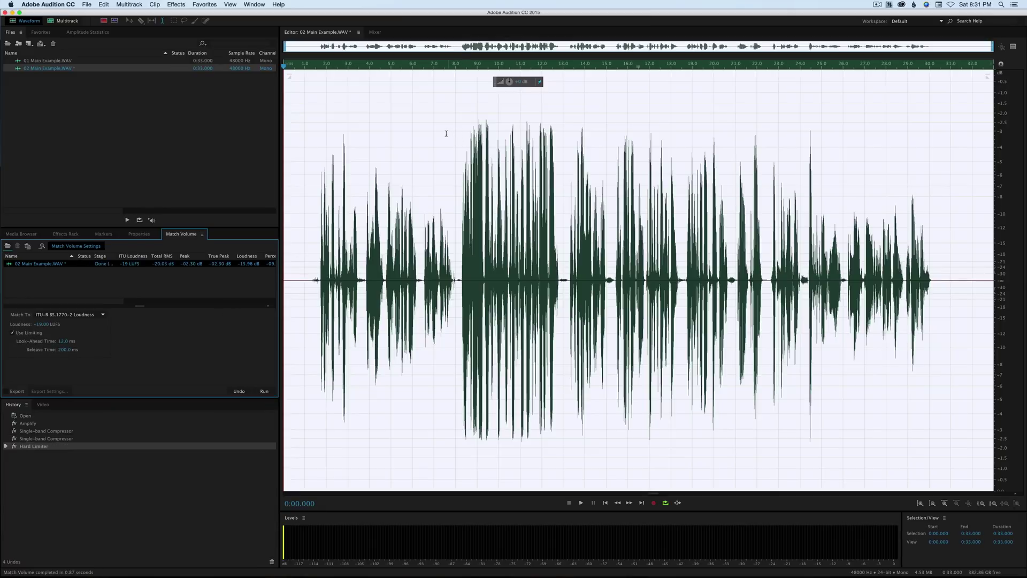
click(447, 133)
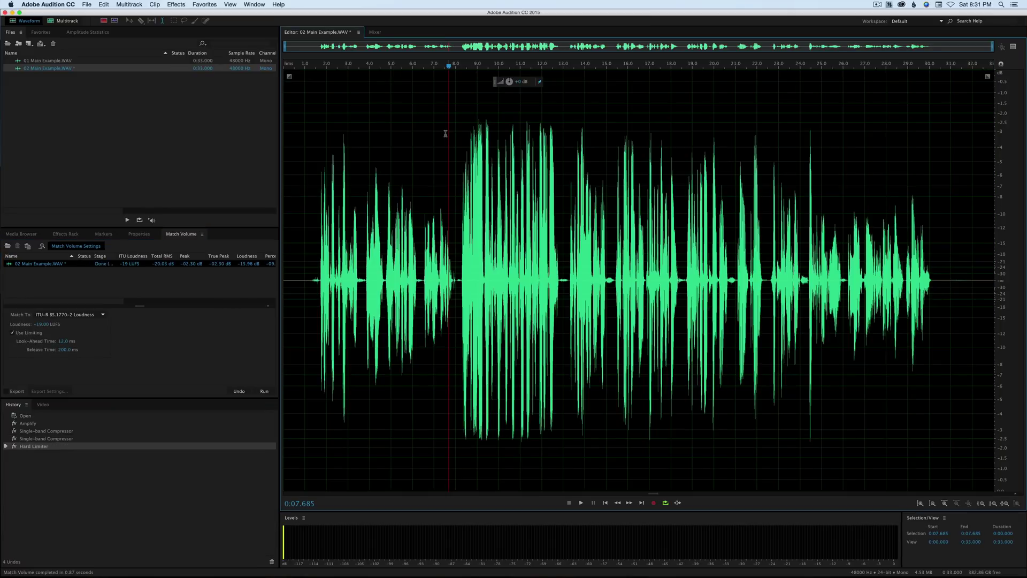
click(451, 134)
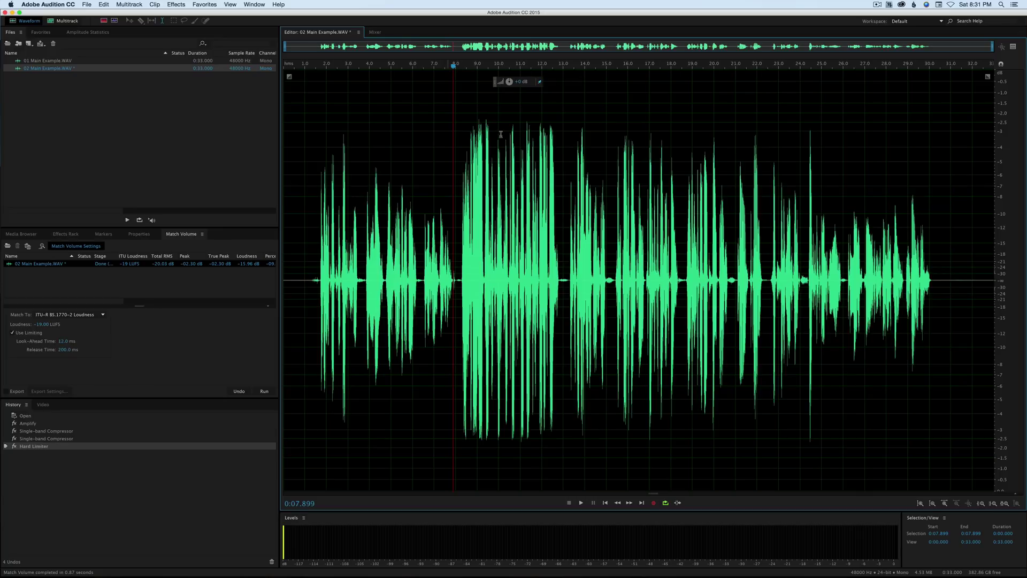
drag(556, 132, 457, 132)
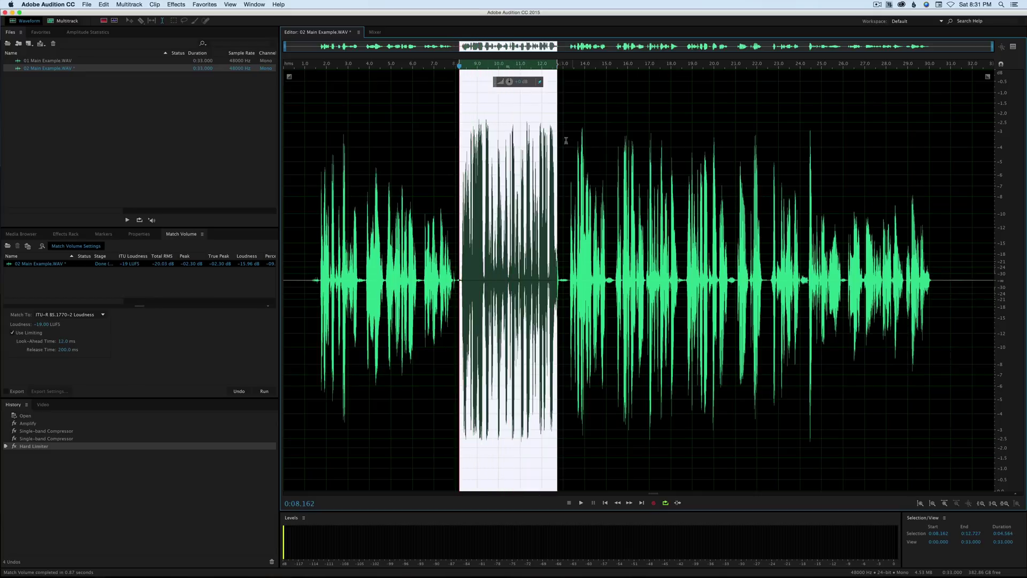
drag(566, 140, 848, 140)
drag(936, 145, 410, 126)
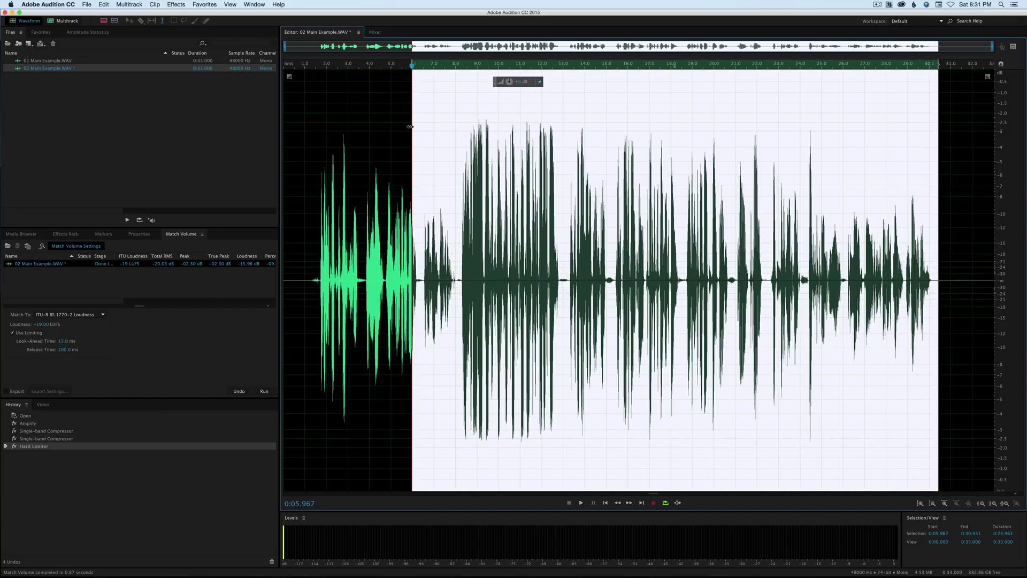
click(403, 125)
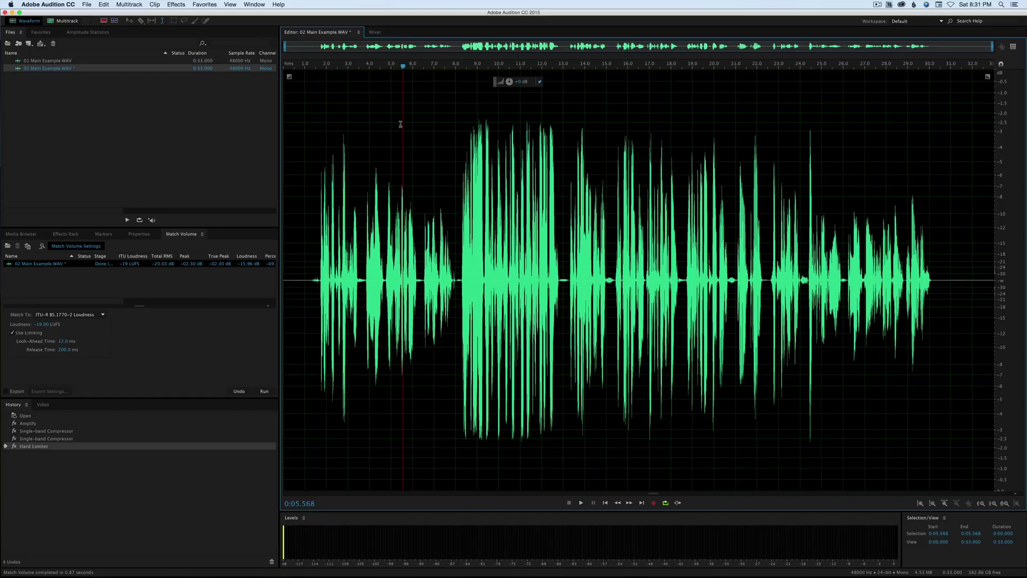